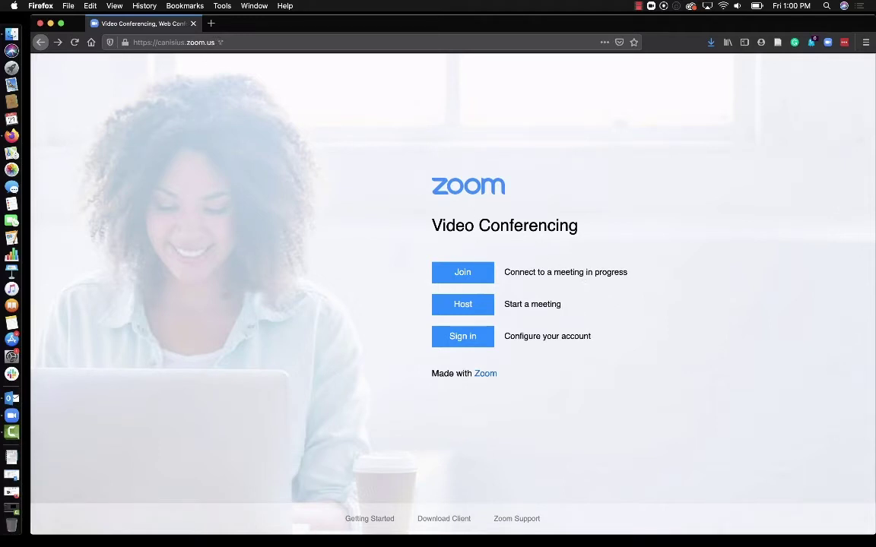
Step: Sign in to the Zoom web portal and look over the Profile and Meetings pages
click(472, 344)
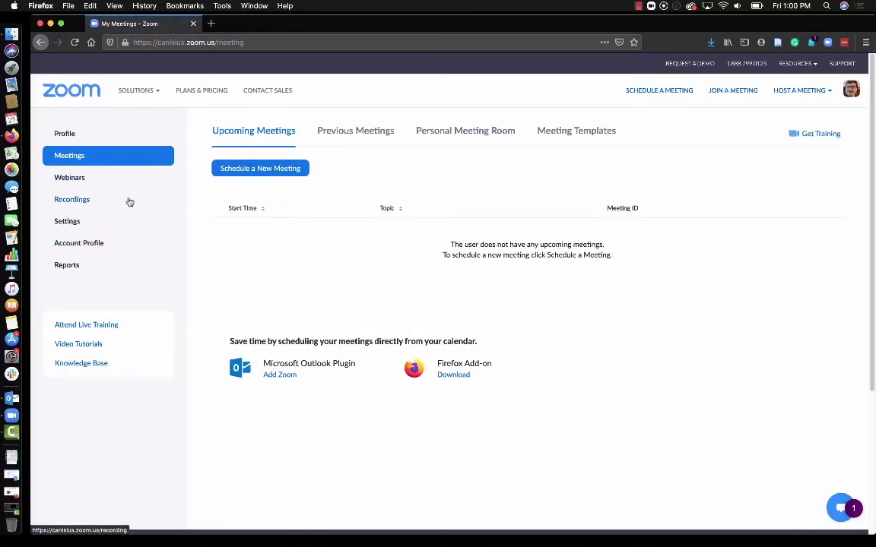
click(74, 137)
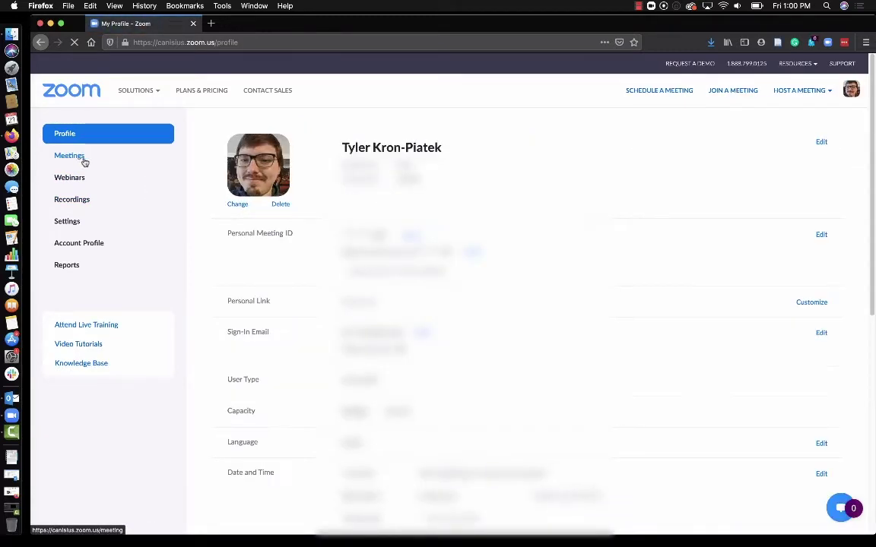
click(58, 158)
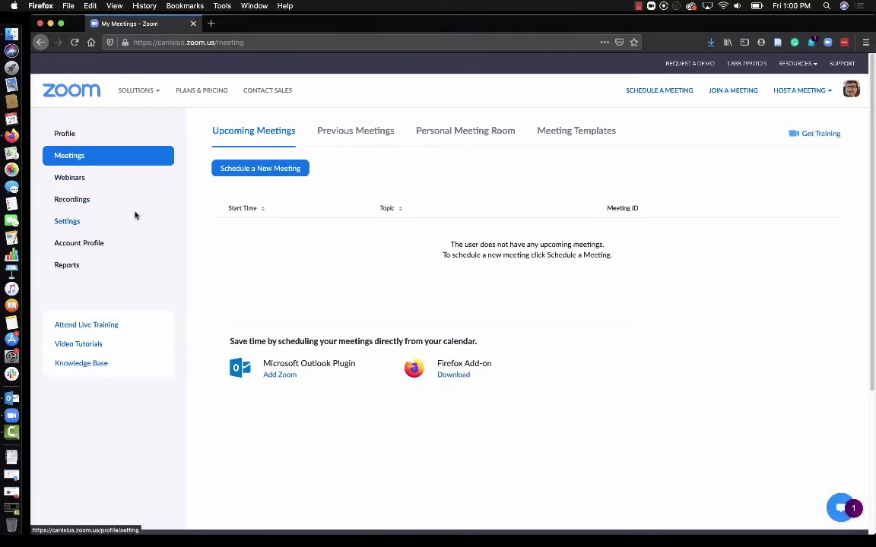
Step: Open the In Meeting (Basic) account settings and check whether the Polling option is enabled
click(67, 222)
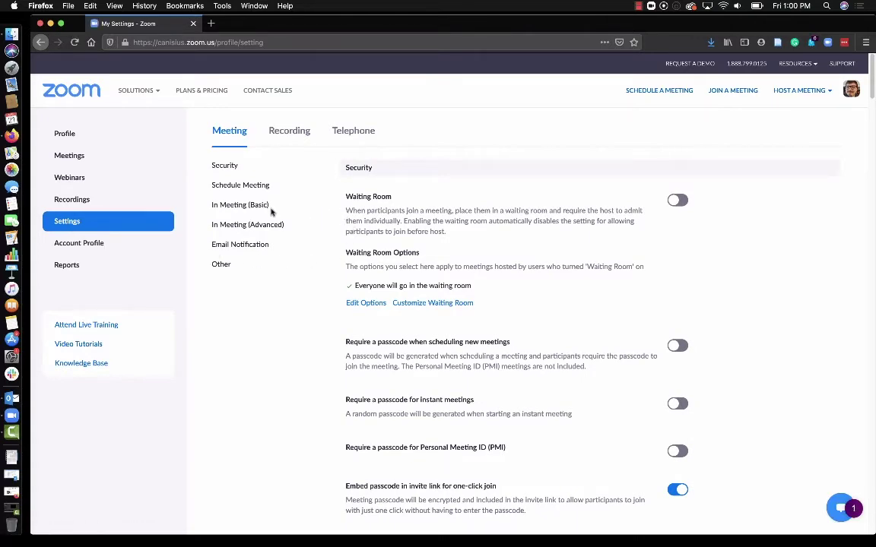
click(238, 206)
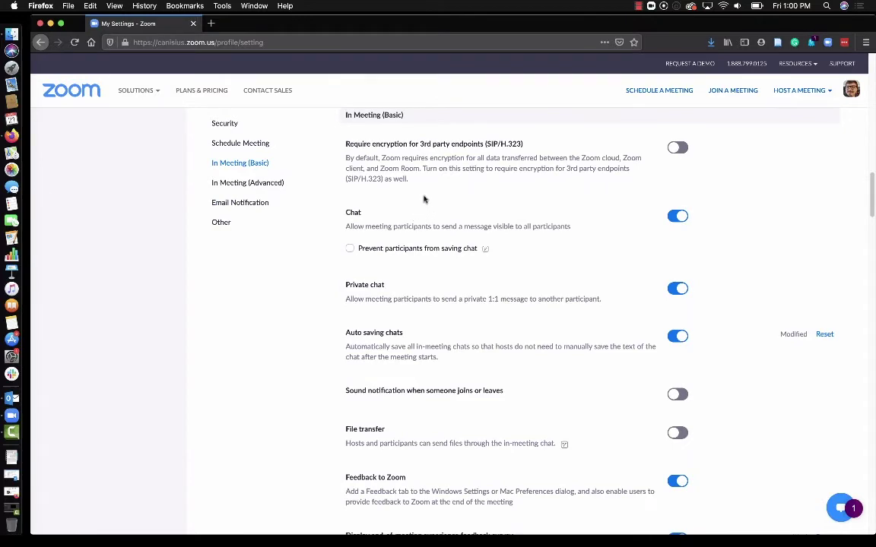
scroll(444, 218, down, 3)
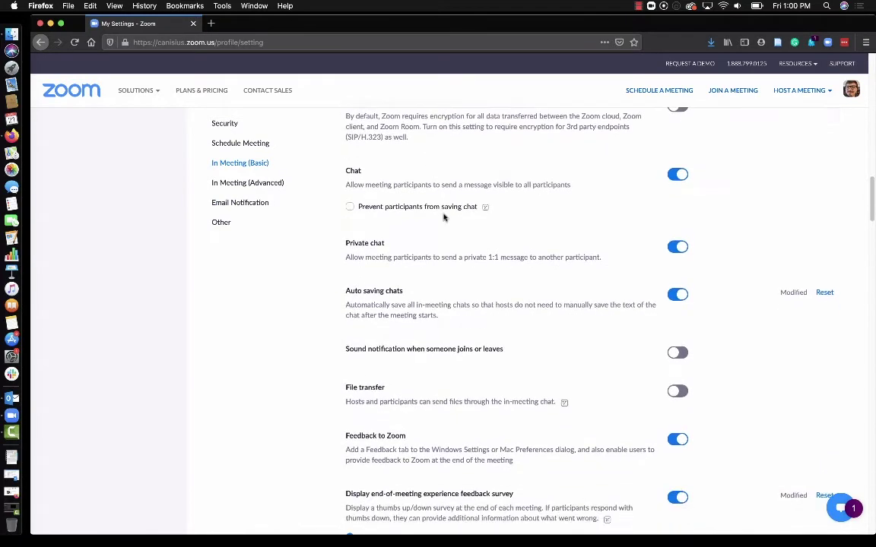
scroll(444, 219, down, 6)
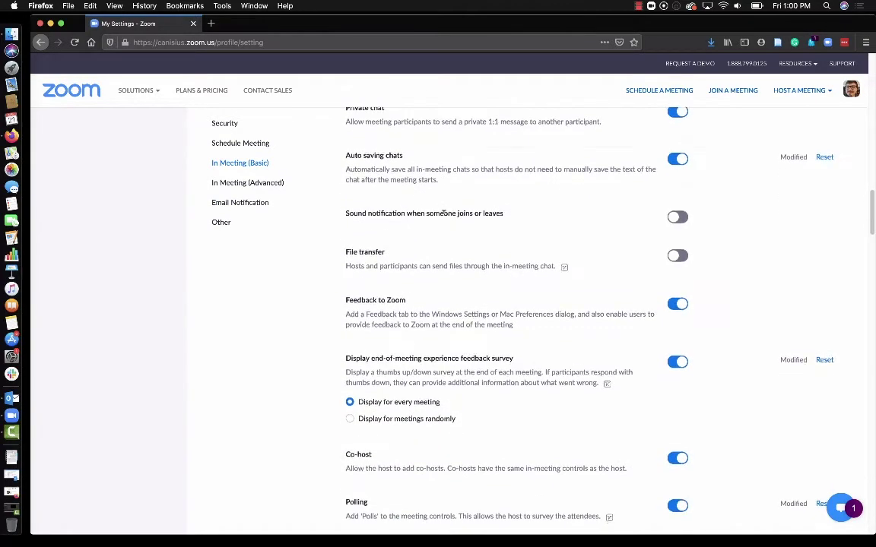
scroll(444, 218, down, 7)
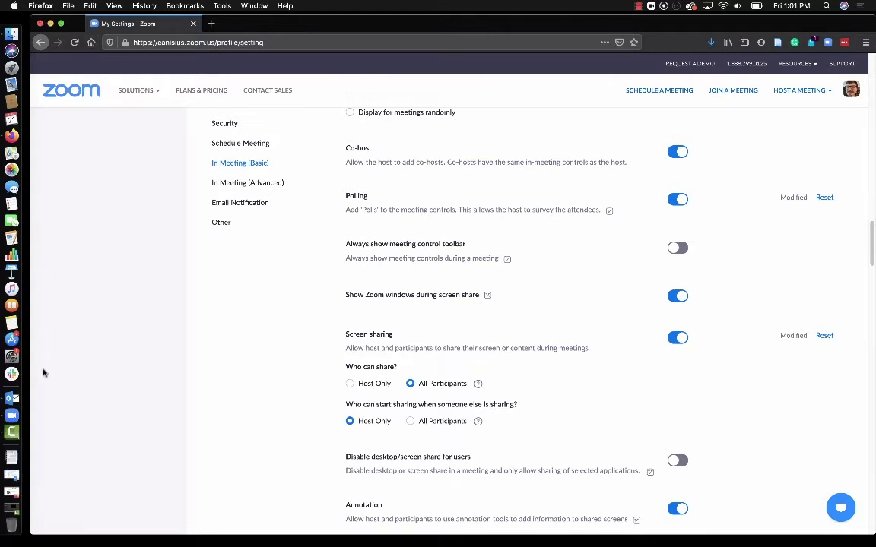
Step: Minimize the browser window and switch to the Zoom desktop app
click(50, 24)
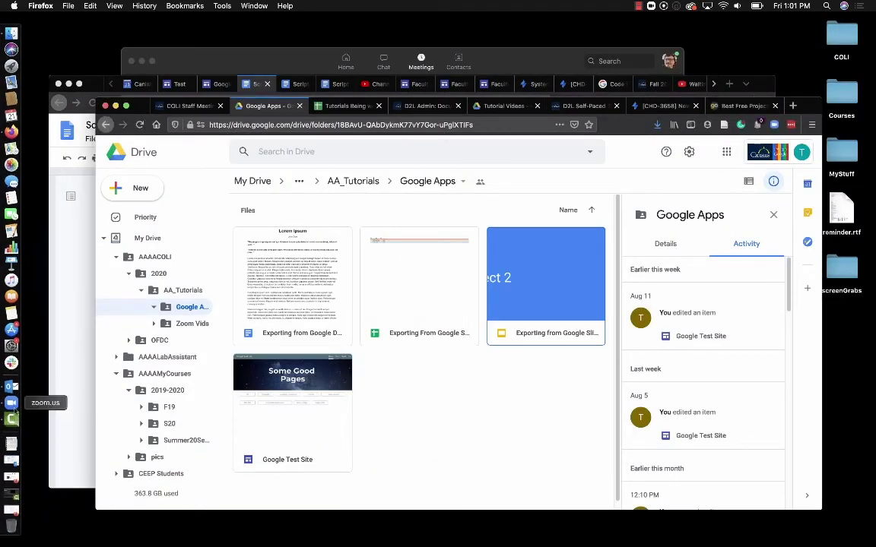
click(12, 403)
drag(507, 70, 558, 92)
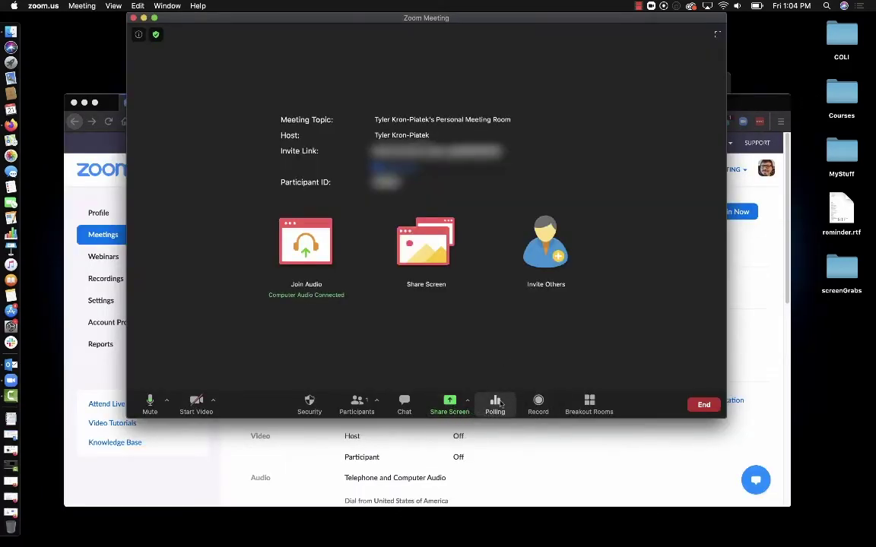
Step: Start adding a question to Poll 1 from the meeting, opening the web poll form, and close the meeting's Polls window
click(495, 403)
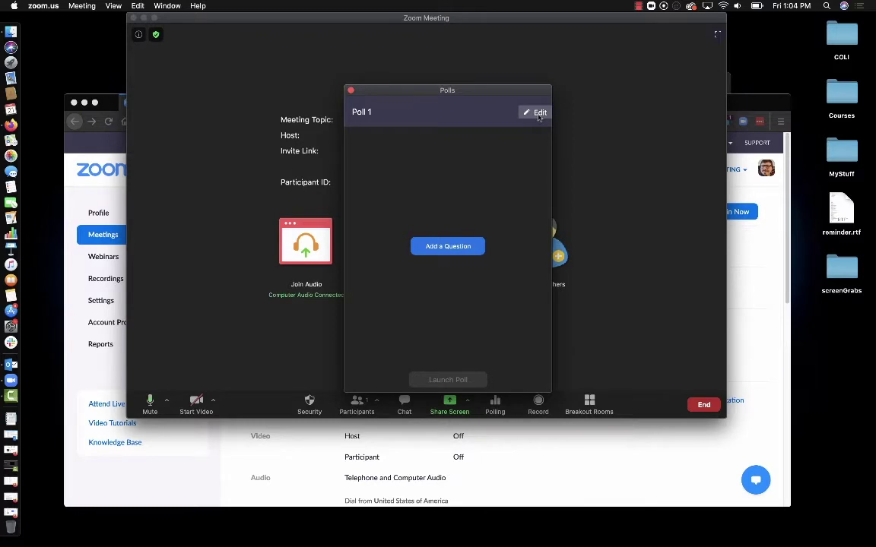
click(448, 249)
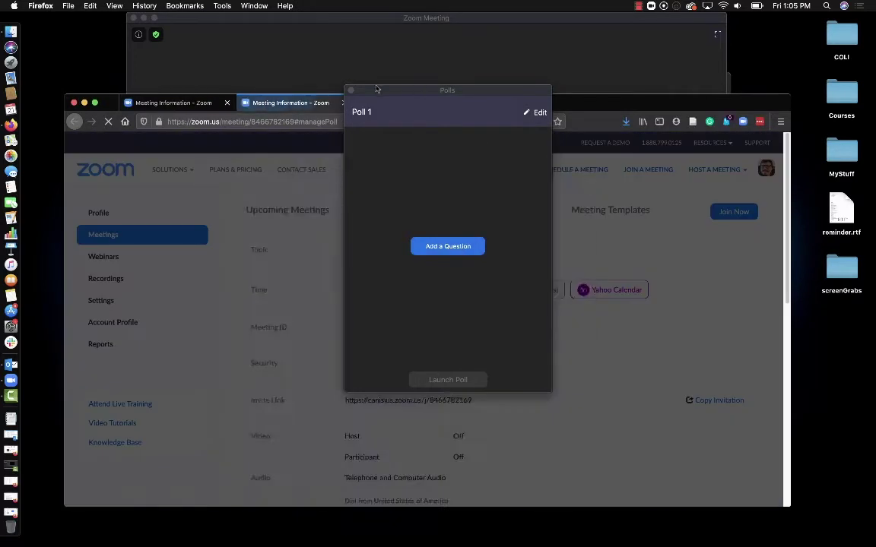
click(351, 90)
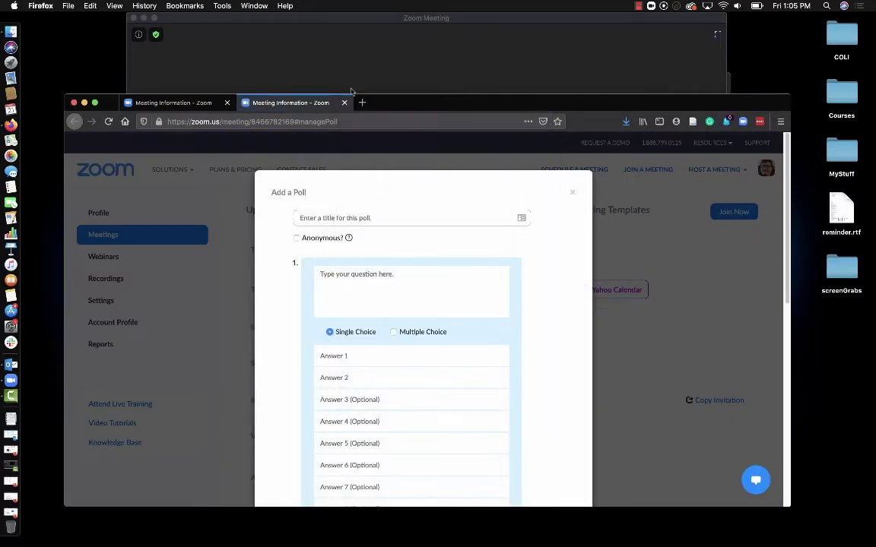
Step: Title the new poll "Test Review"
click(381, 219)
text(te)
key(BackSpace)
key(BackSpace)
text(Test Revie)
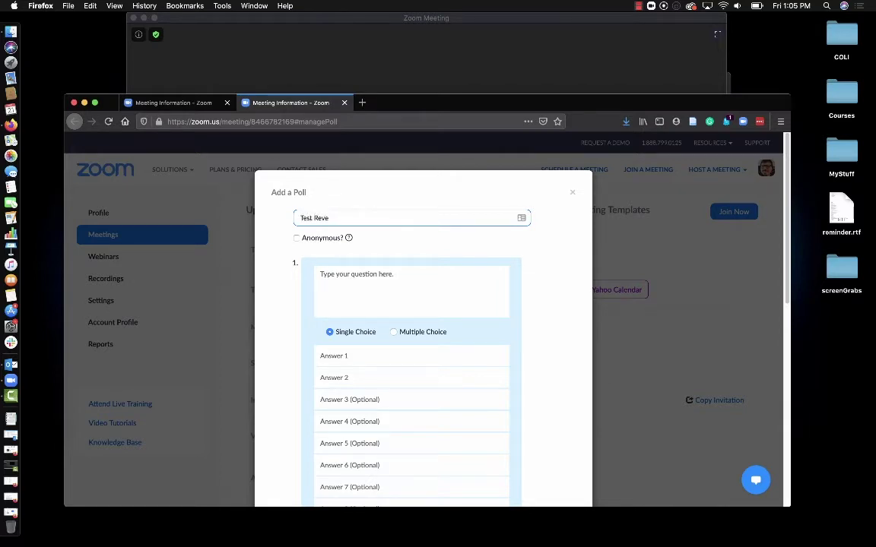
text(w)
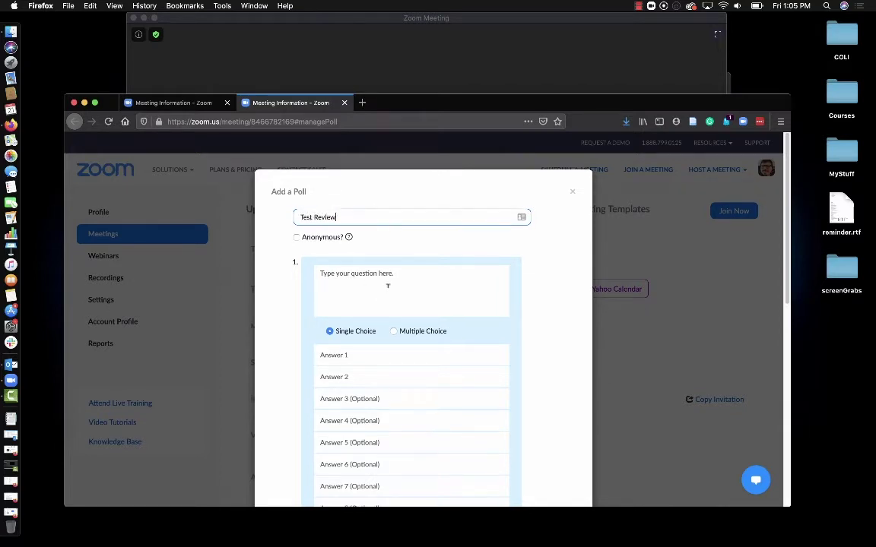
Step: Enter "What module do you want to focus on?" as the poll's first question
scroll(384, 285, down, 1)
click(393, 259)
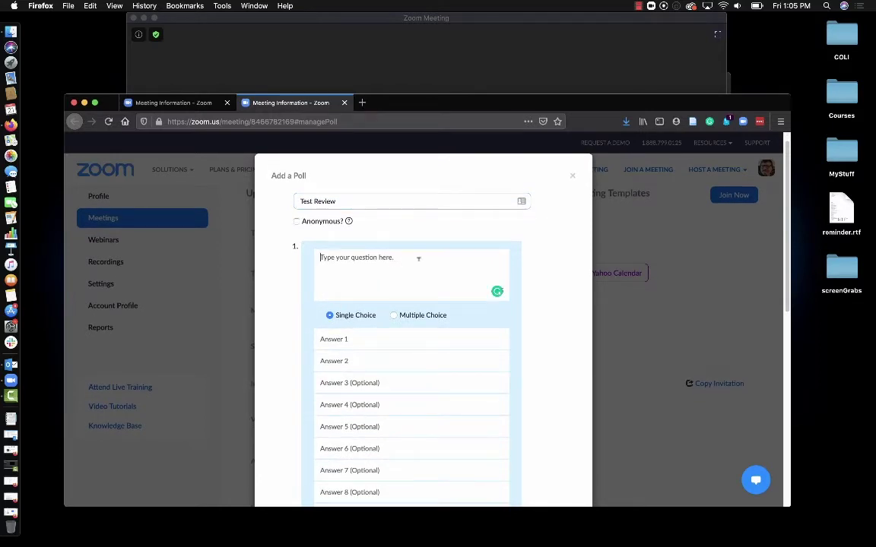
text(What)
text( module)
text( do you want to f)
text(oucs)
key(BackSpace)
key(BackSpace)
text(cus)
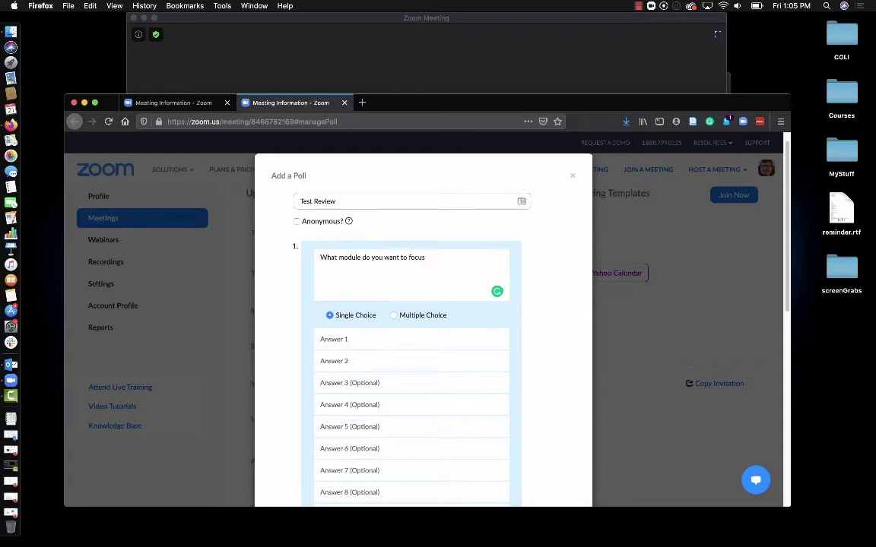
text( on)
scroll(355, 288, down, 1)
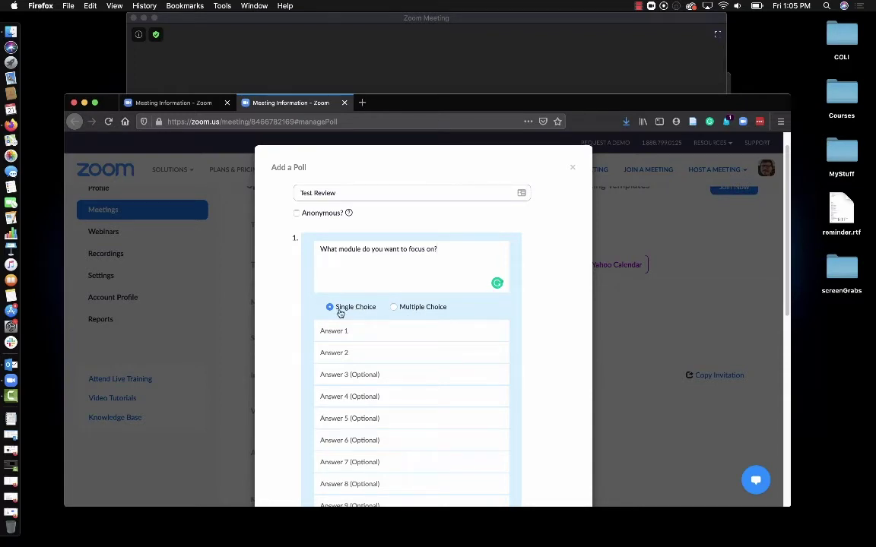
Step: Make the first question multiple choice and enter Unit 1, Unit 2, Unit 3, Unit 4 and Unit 5 as its answers
click(393, 307)
click(392, 330)
text(Unit 1)
click(334, 352)
text(Unit)
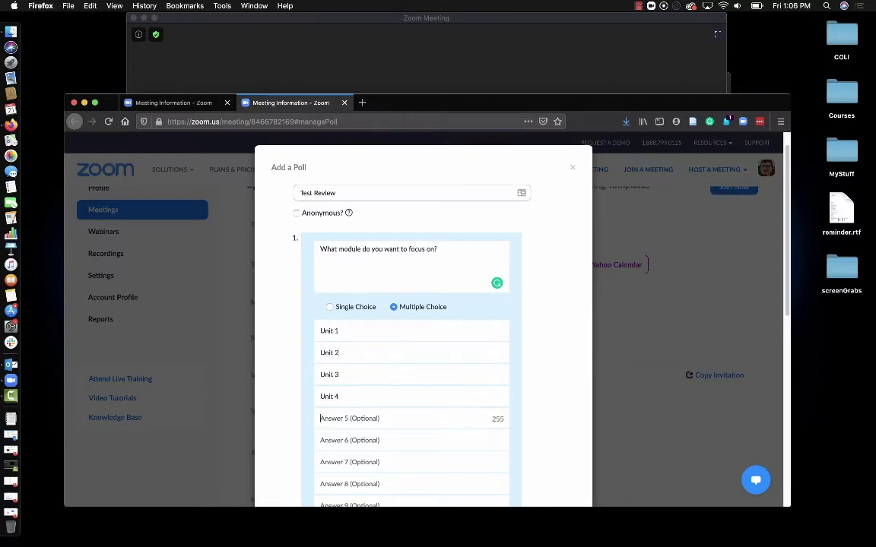
text(Unity)
key(BackSpace)
text(5)
Step: Add a single-choice question "How prepared do you feel for the exam?" with answers "Super Prepared!", "Not prepared at all" and "Moderately prepared"
scroll(451, 393, down, 3)
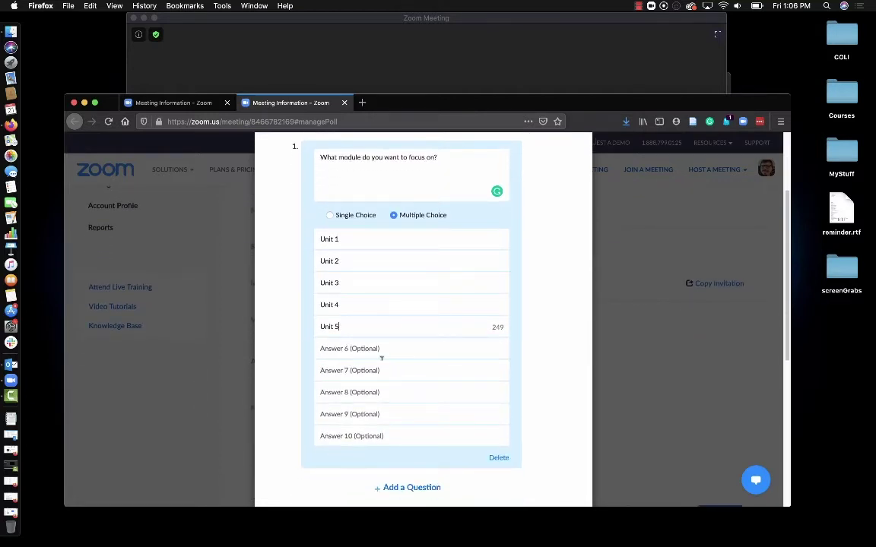
scroll(369, 422, down, 2)
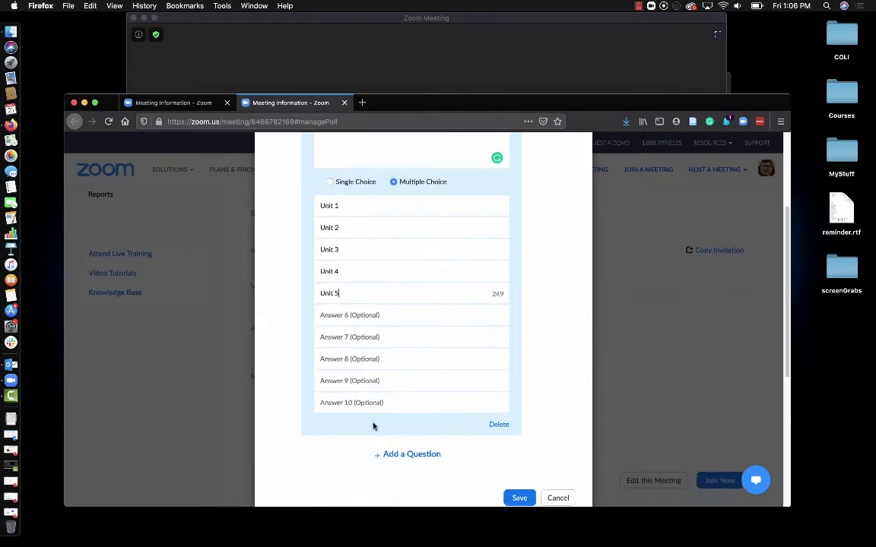
scroll(391, 385, up, 1)
scroll(402, 440, down, 2)
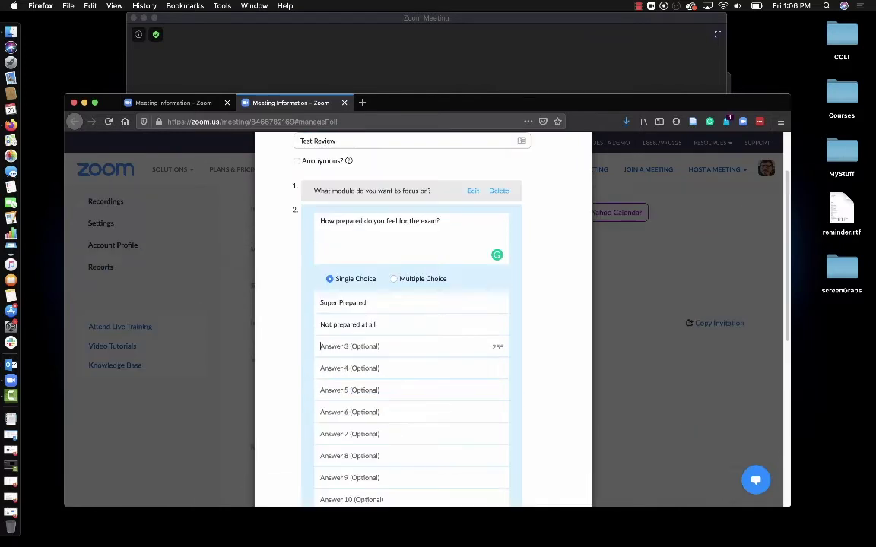
text(Moderately prepared)
click(409, 323)
Step: Review both questions of the Test Review poll and save the poll
scroll(409, 321, down, 5)
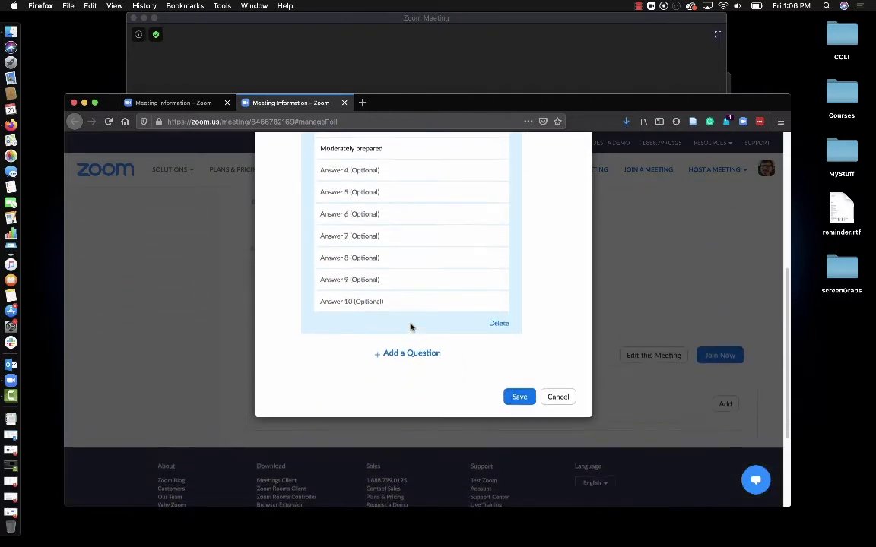
scroll(410, 322, up, 10)
scroll(410, 323, down, 10)
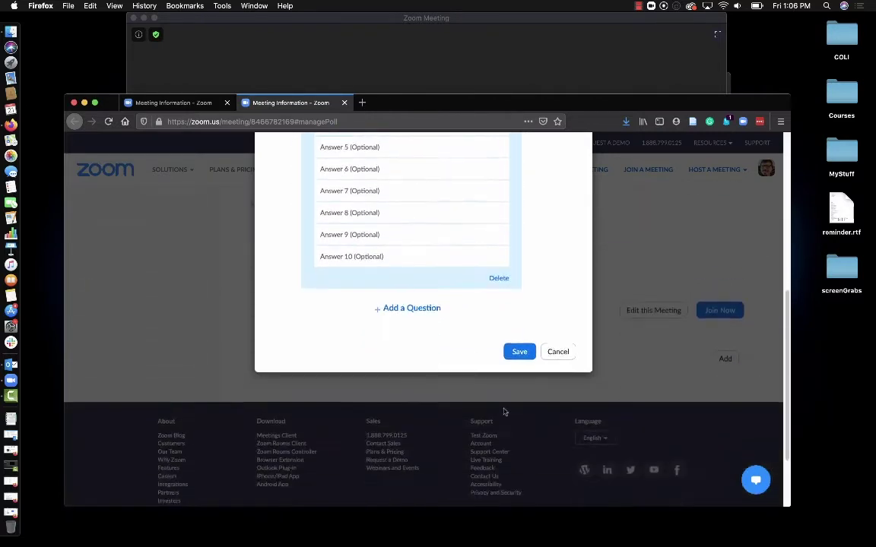
click(523, 338)
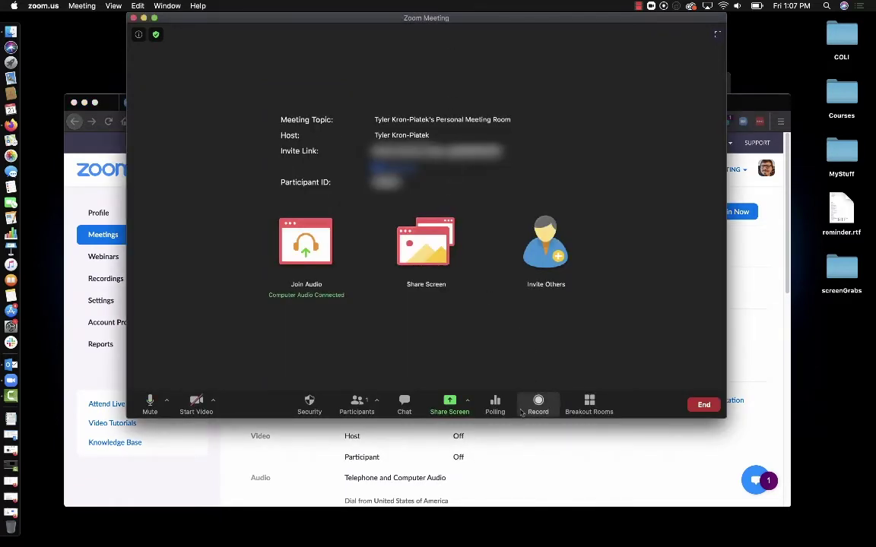
Step: Open the Test Review poll in the running Zoom meeting, check its questions and launch it
click(495, 404)
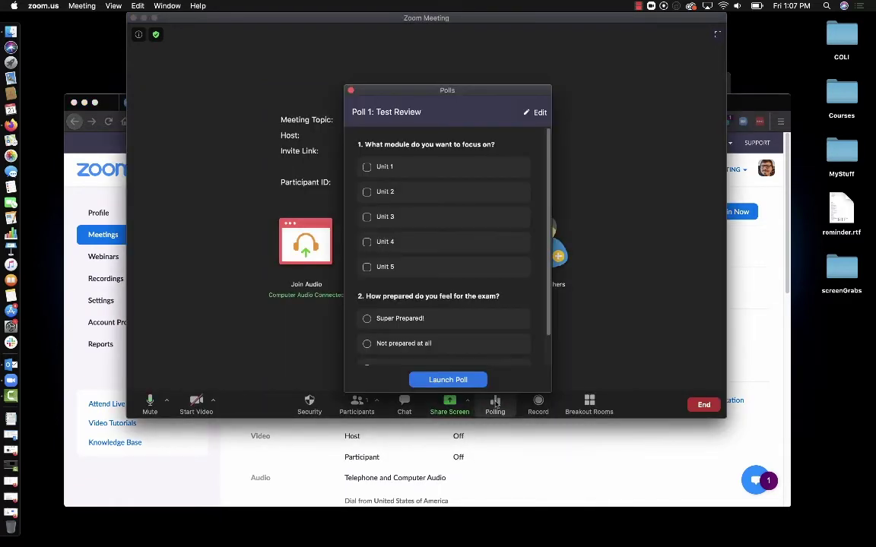
scroll(441, 243, down, 3)
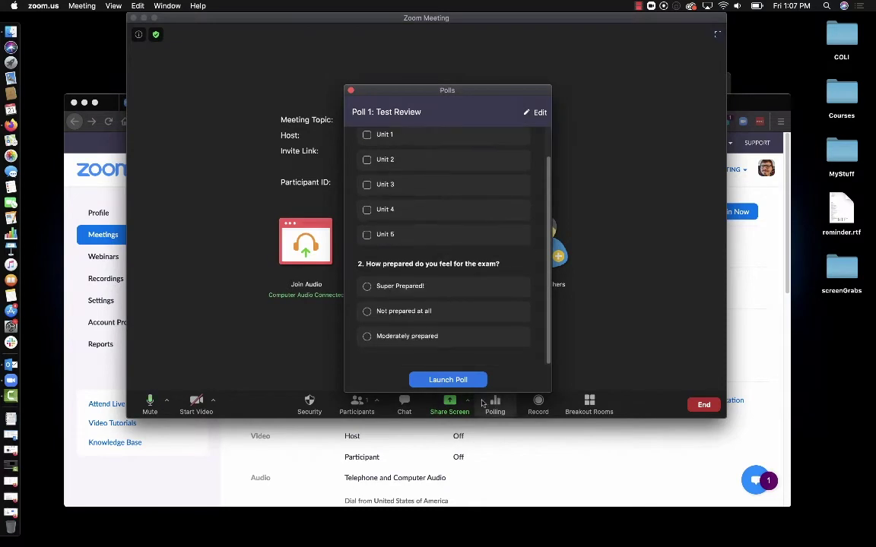
click(451, 380)
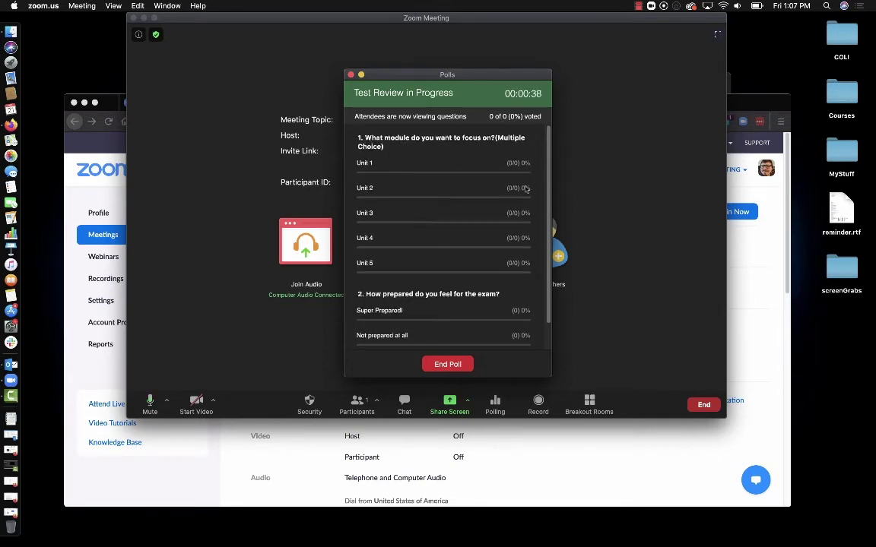
Step: End the running Test Review poll and look through the responses to both questions
scroll(443, 202, down, 2)
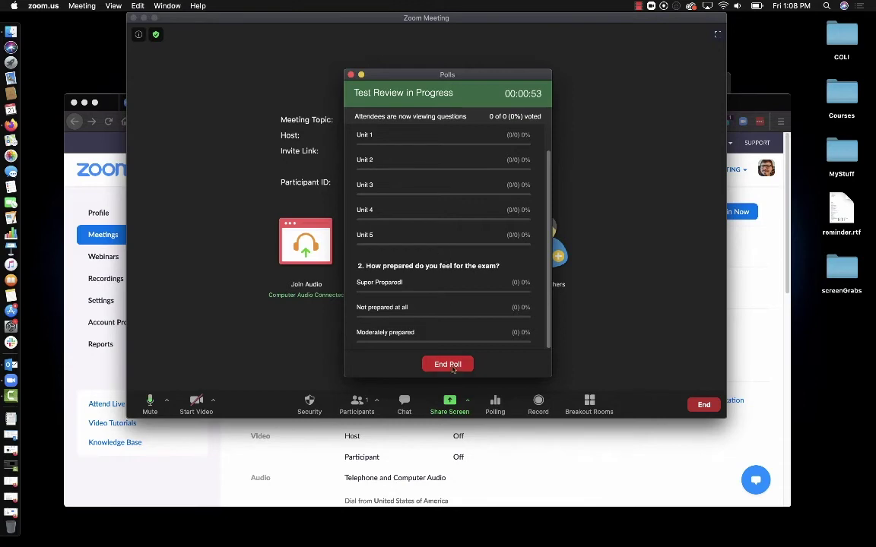
click(450, 365)
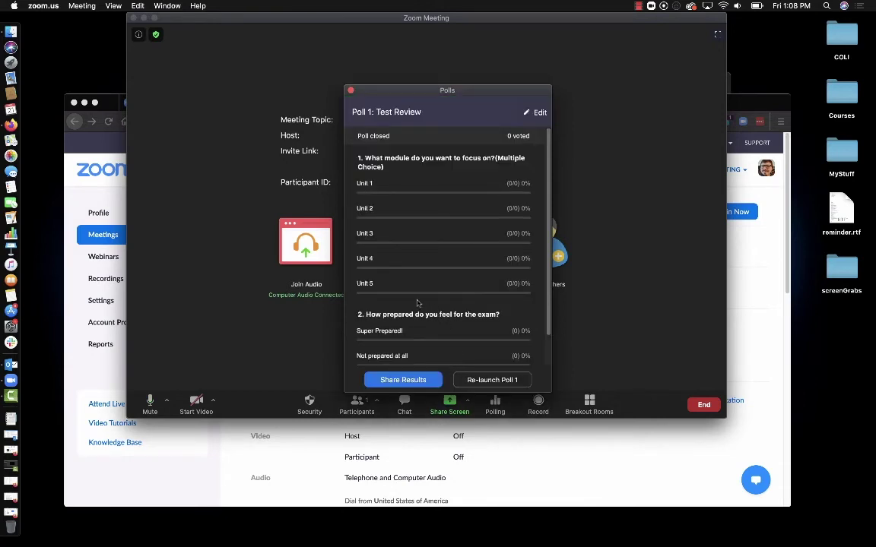
scroll(404, 212, down, 2)
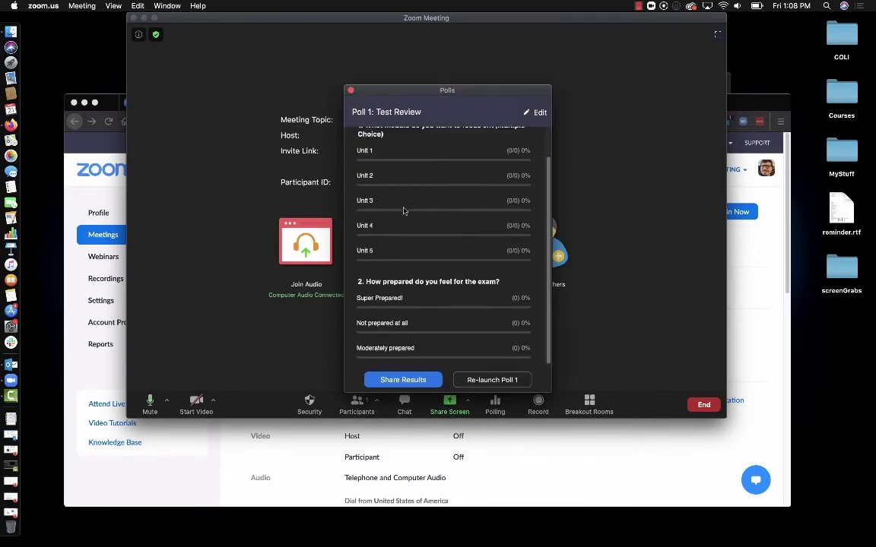
scroll(404, 212, up, 2)
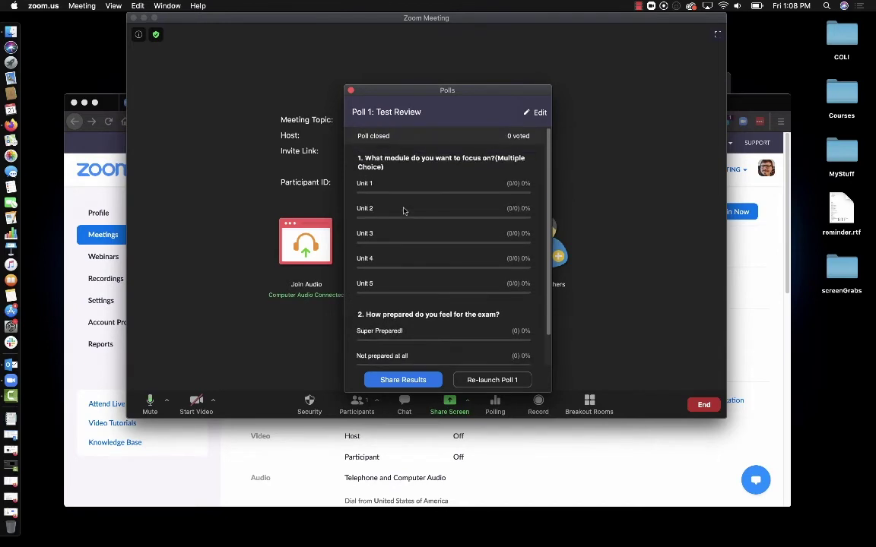
Step: Share the Test Review poll results with the attendees and look through the shared results
click(403, 382)
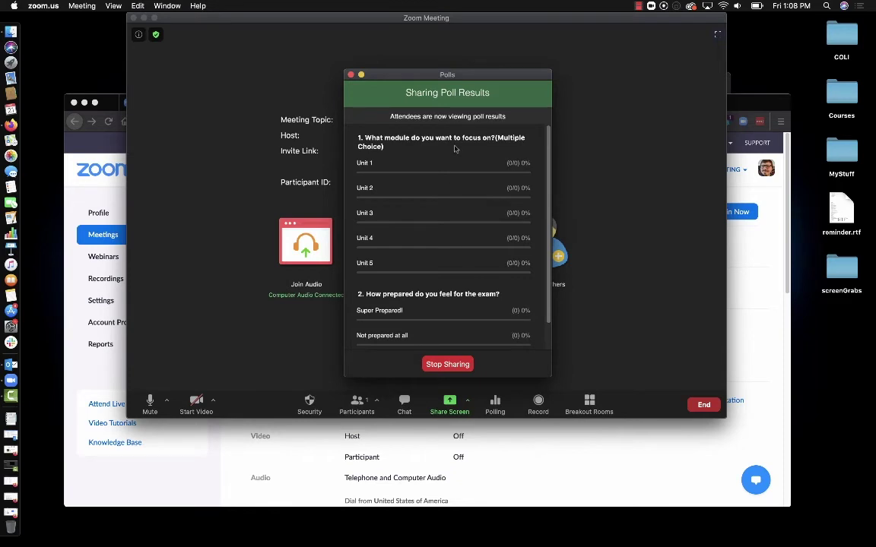
scroll(454, 149, down, 2)
scroll(455, 149, up, 1)
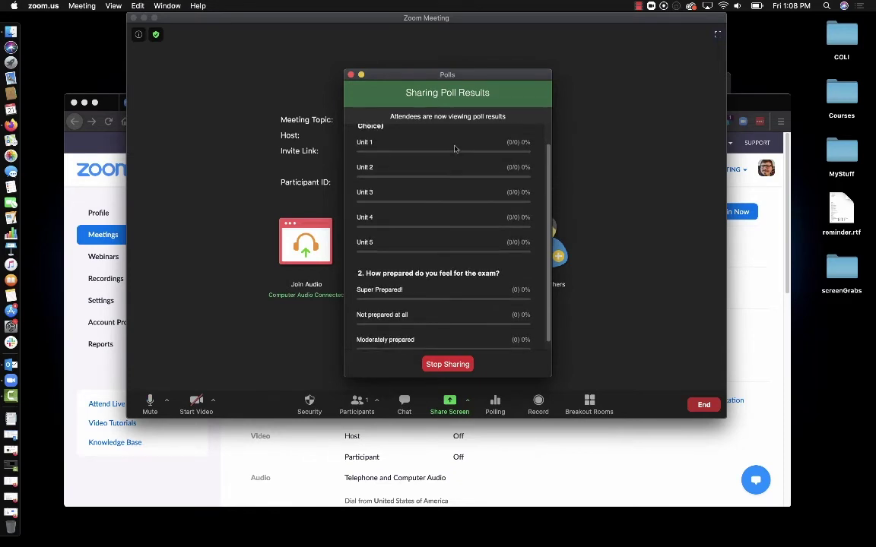
scroll(454, 149, up, 2)
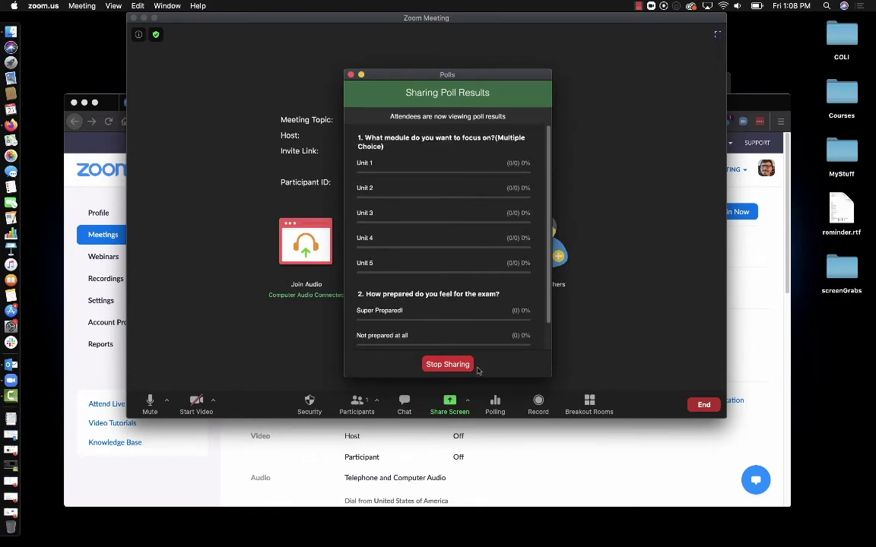
Step: Look over the rest of the shared Test Review results, stop sharing them and close the meeting's poll window
scroll(426, 204, down, 2)
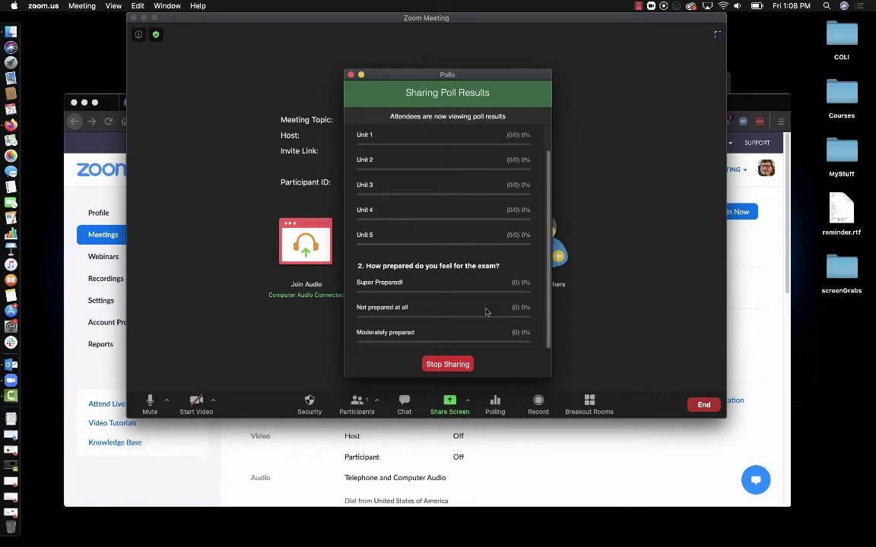
click(451, 368)
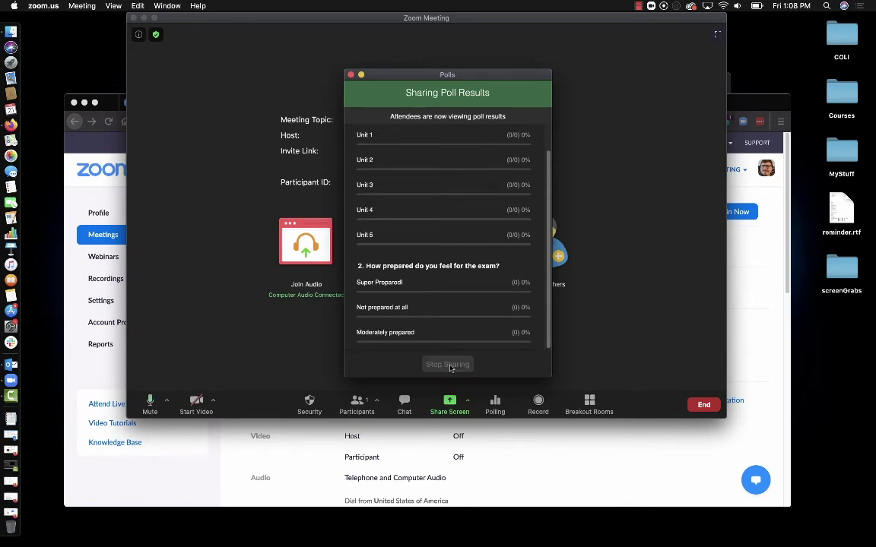
scroll(456, 249, down, 1)
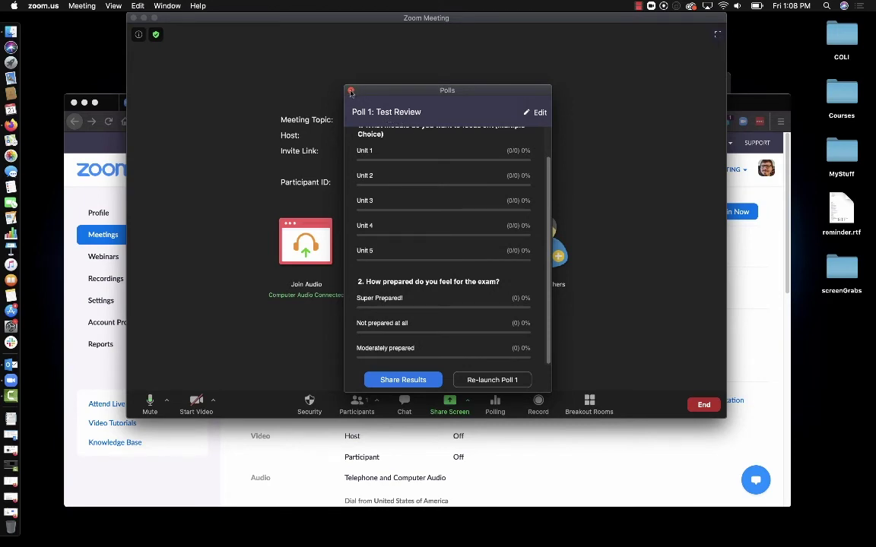
click(351, 92)
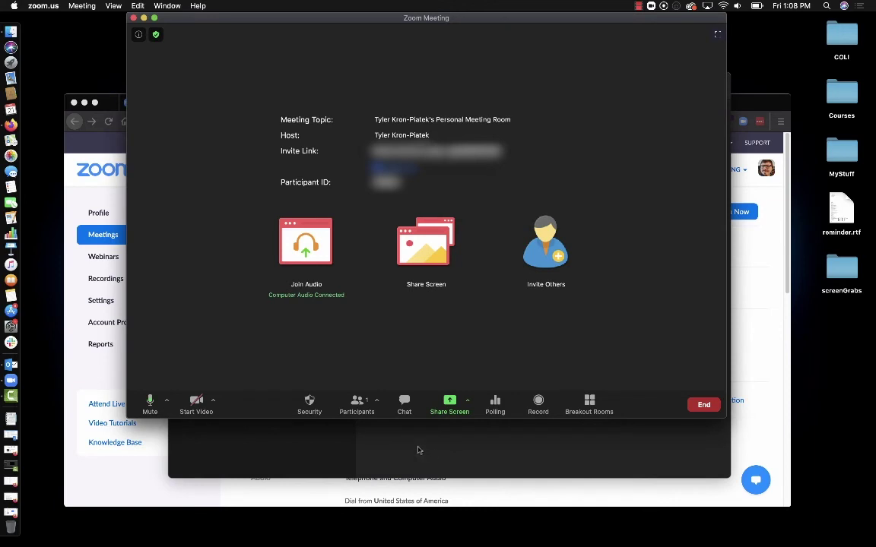
Step: Switch to the Zoom web portal in Firefox and open the Meeting report from the usage reports
click(767, 270)
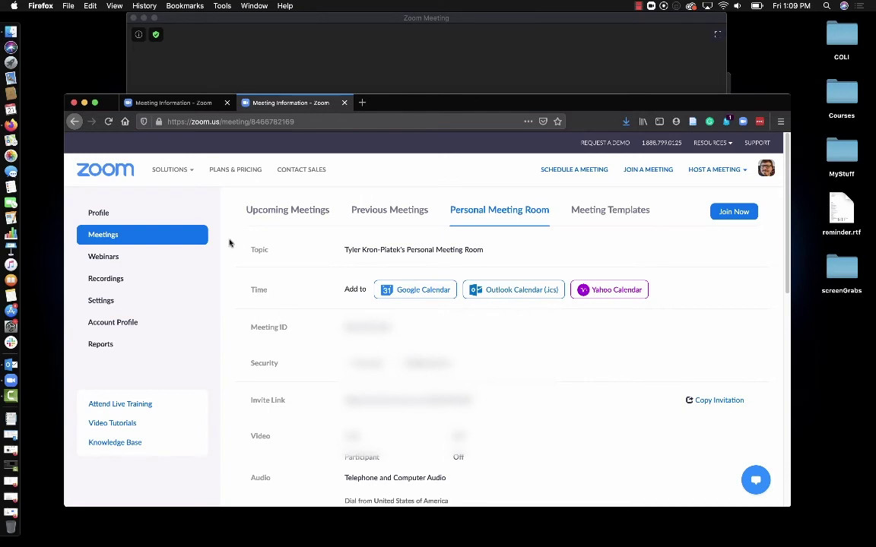
click(111, 345)
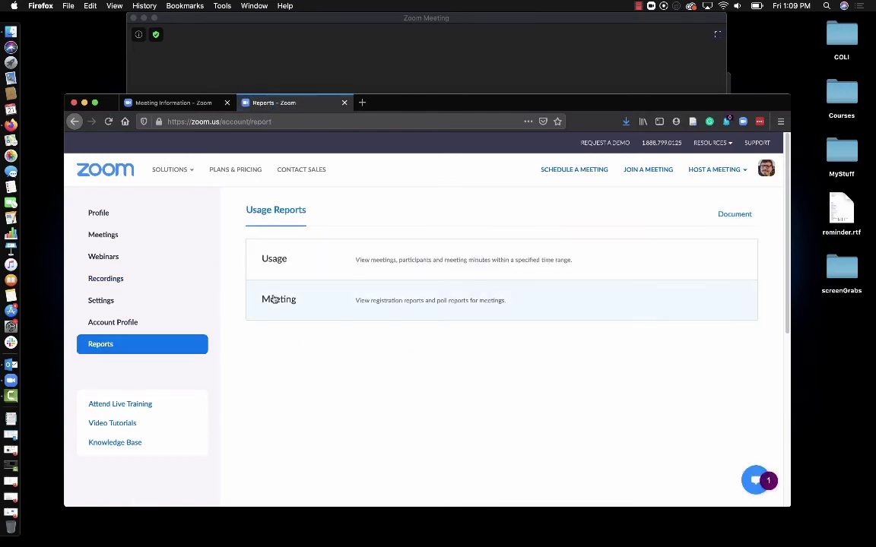
click(278, 302)
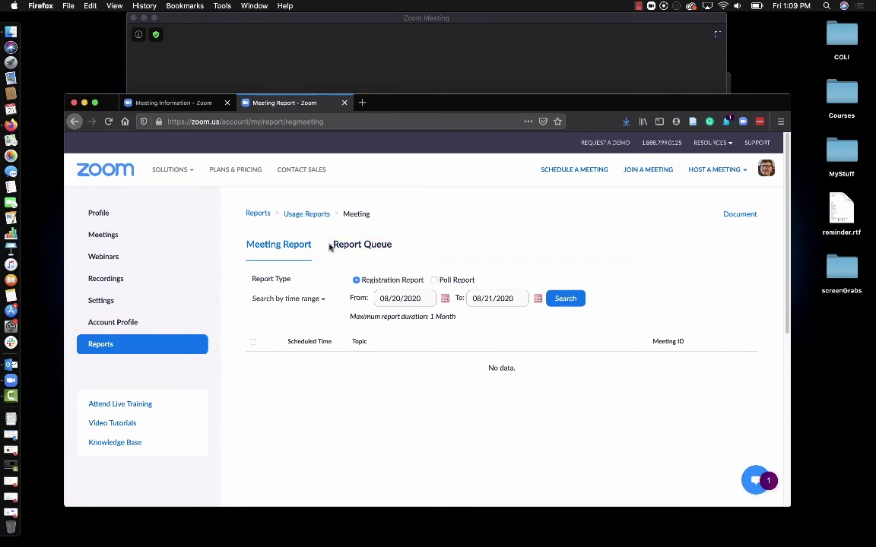
scroll(330, 247, down, 3)
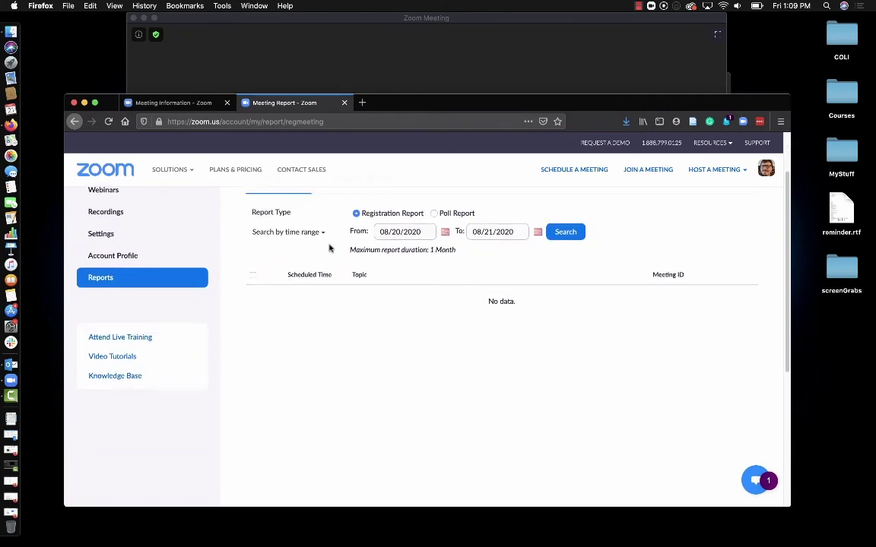
scroll(329, 247, up, 2)
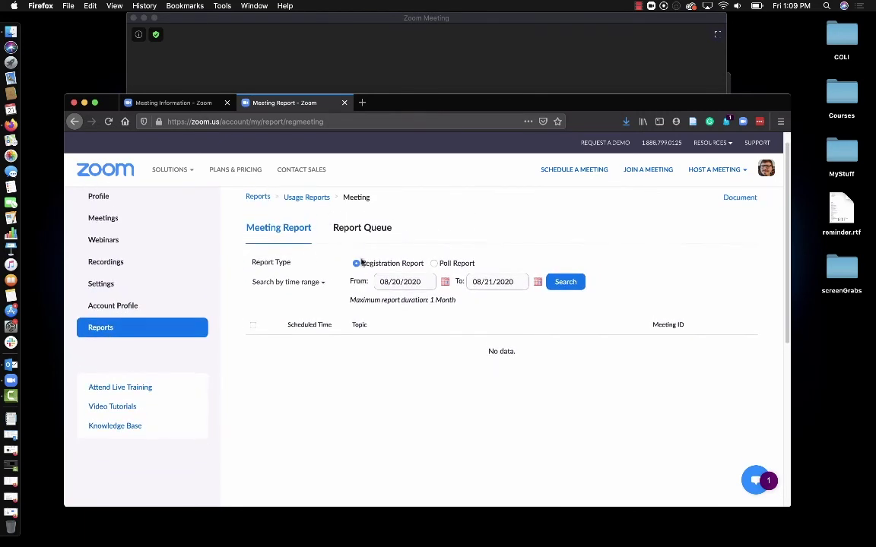
Step: Set the report type to Poll Report, search the range 08/20/2020 to 08/21/2020 and look through the report list
click(434, 264)
click(393, 282)
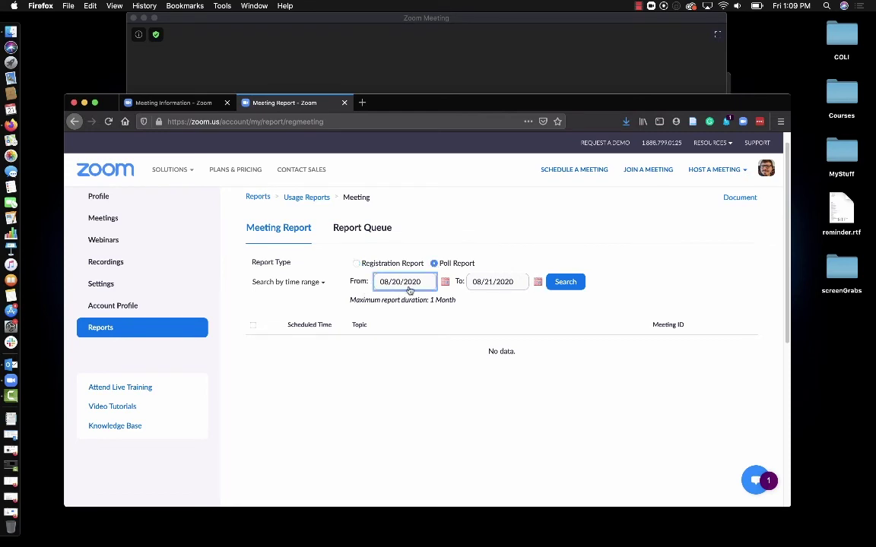
click(446, 282)
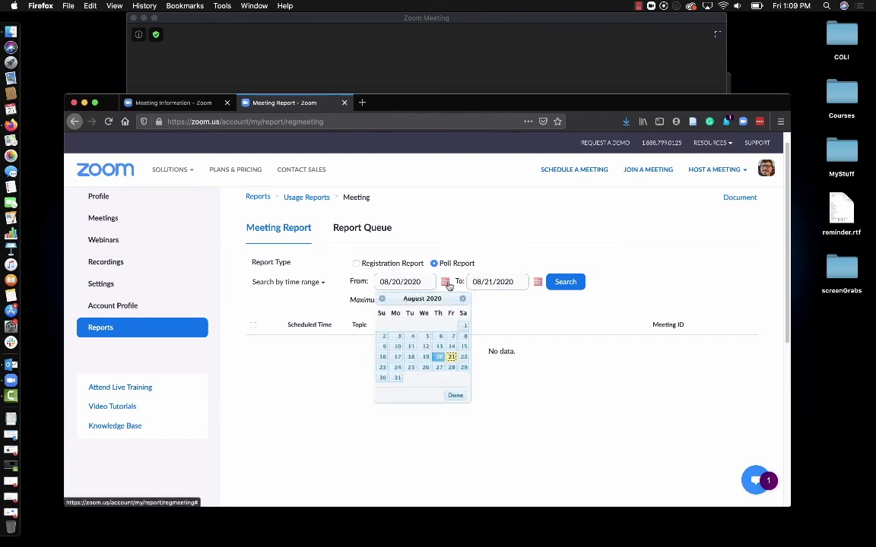
click(515, 311)
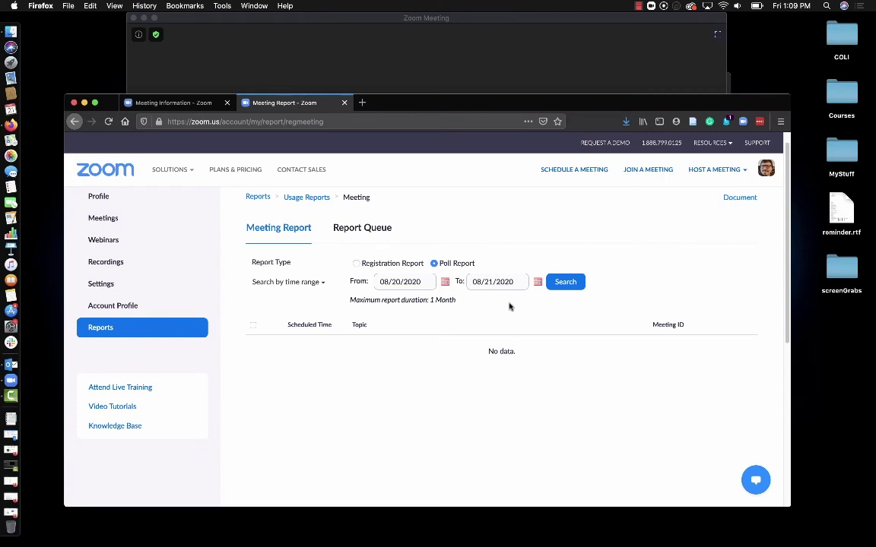
click(564, 283)
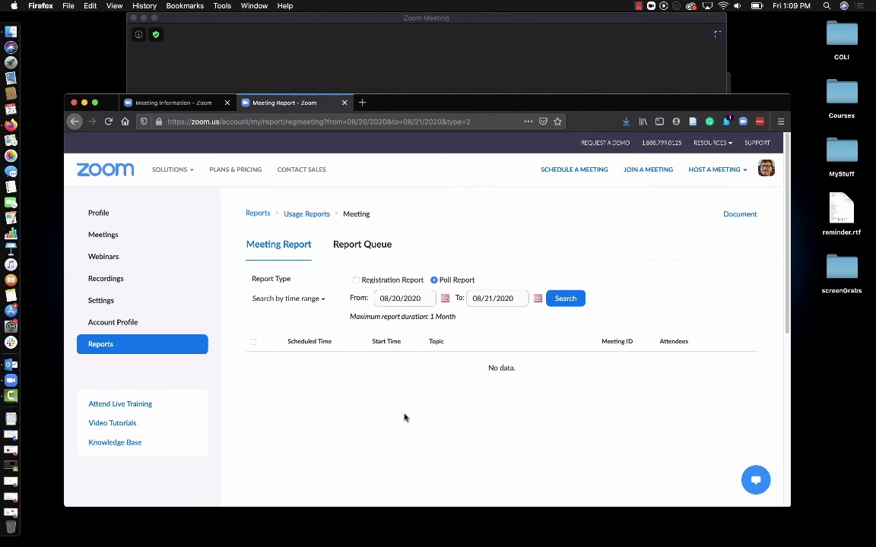
scroll(272, 413, down, 2)
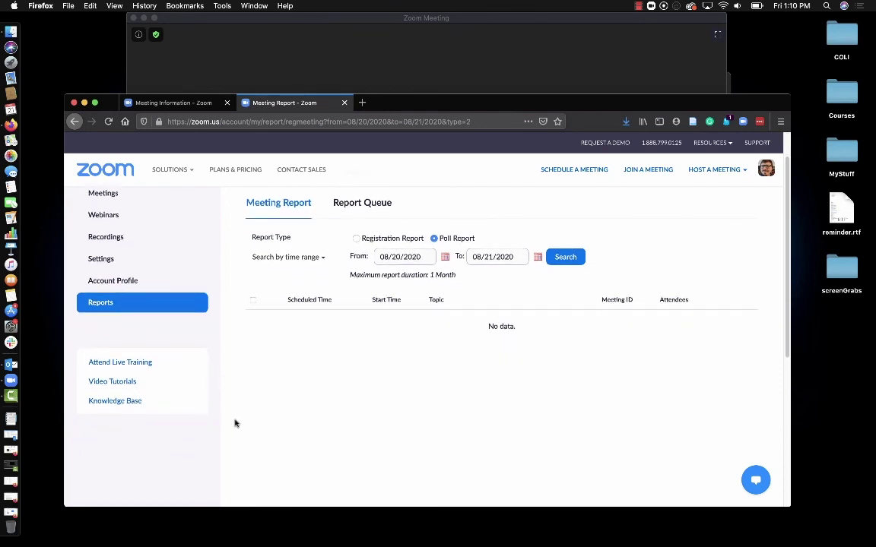
scroll(336, 416, down, 2)
scroll(336, 417, up, 2)
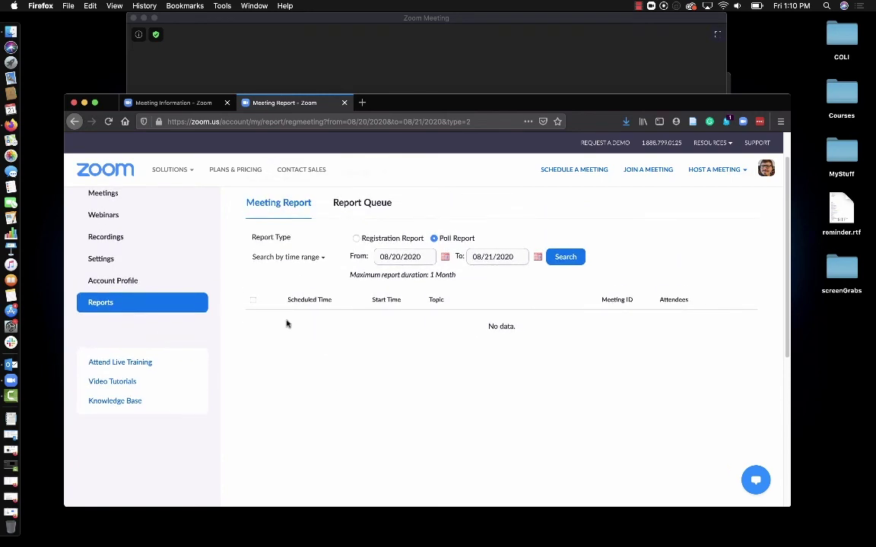